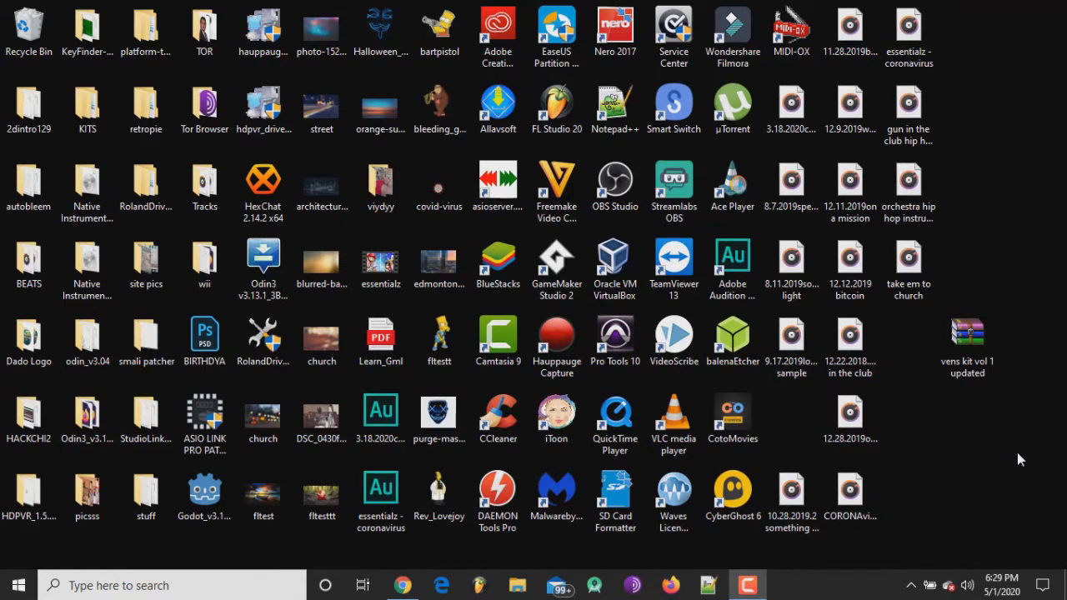
Refresh FL Studio's Browser Packs folder to list kits like 808 Mafia Drum Kit and Drums, then minimize.
click(482, 586)
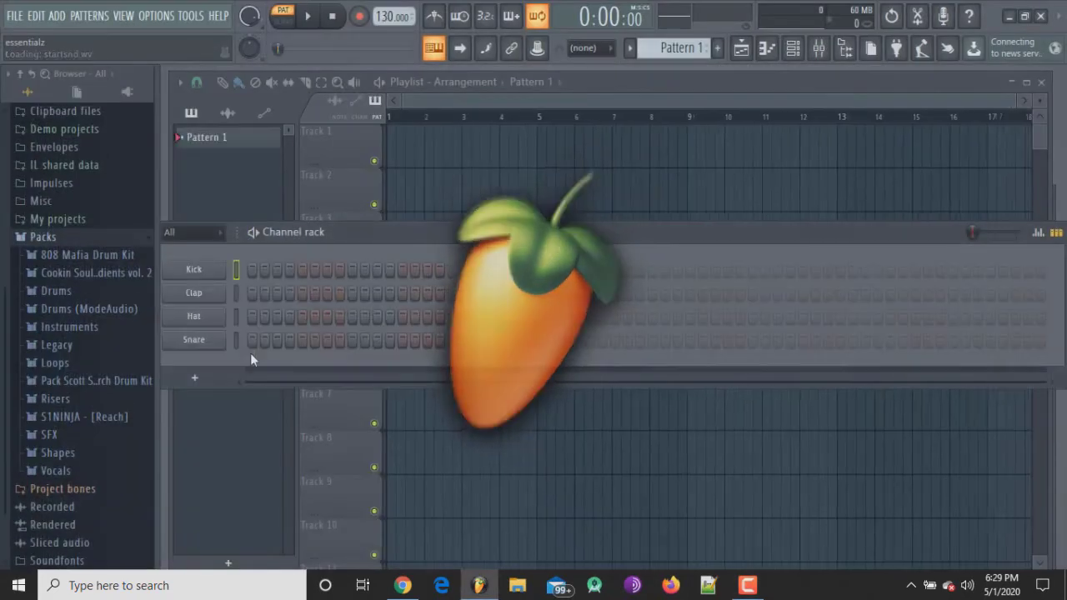
click(67, 239)
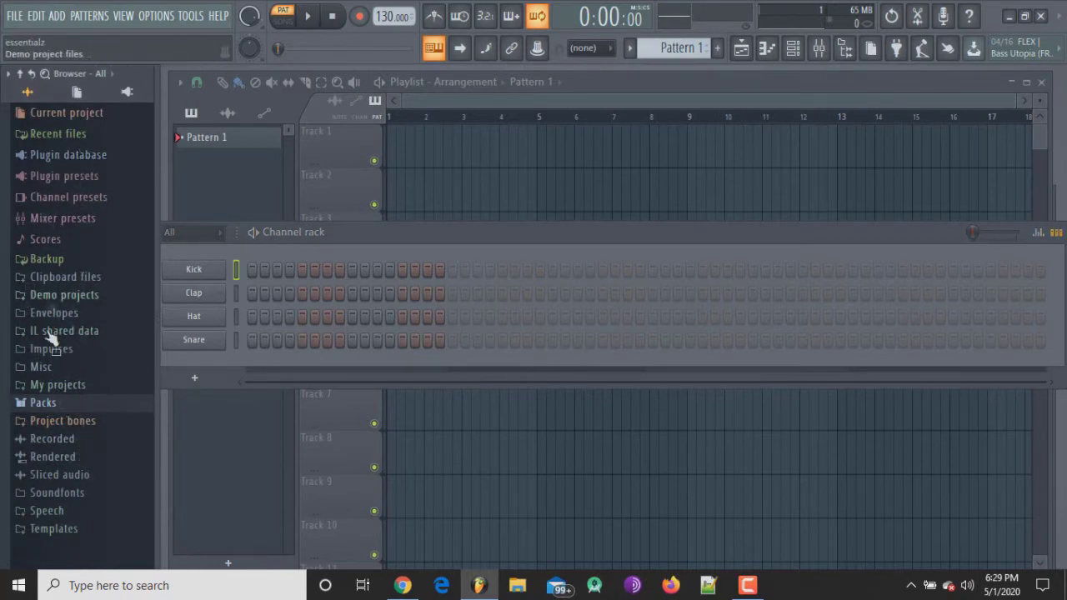
click(46, 404)
scroll(79, 445, down, 4)
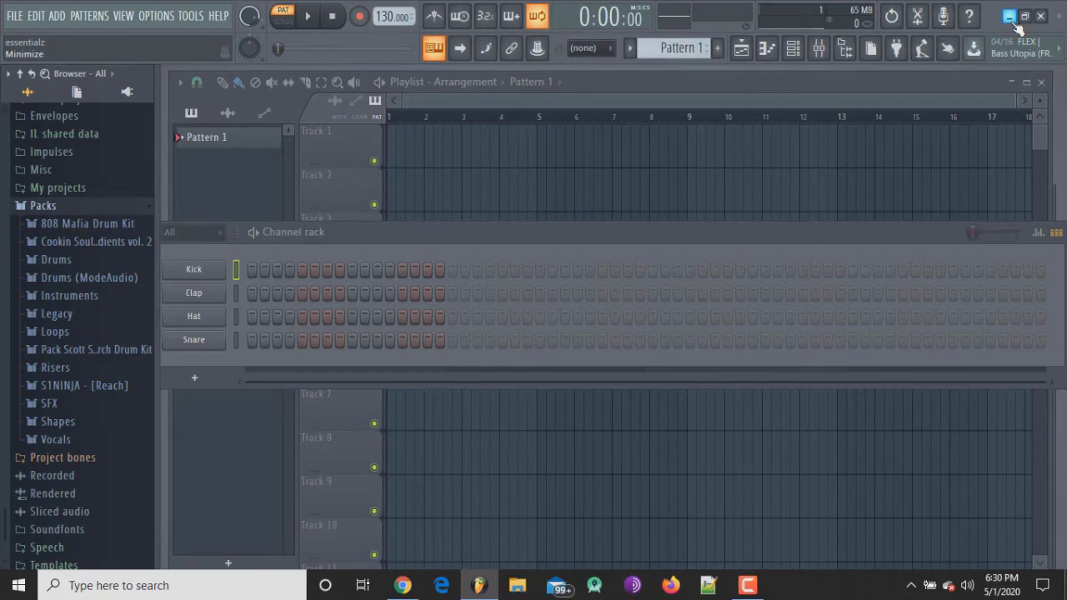
click(1009, 16)
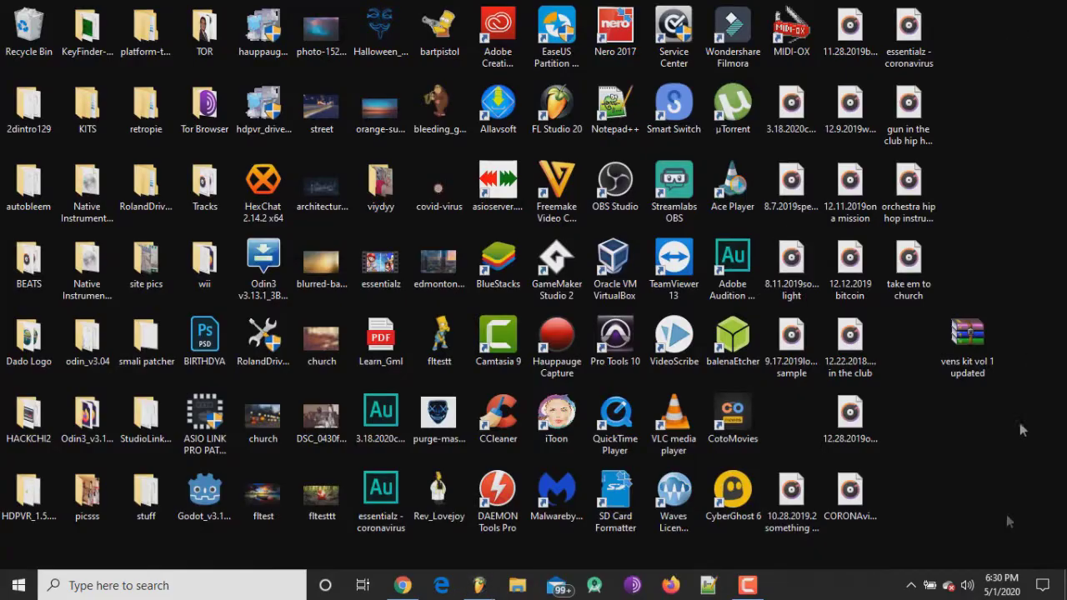
Extract the archive to a 'vens kit vol 1 updated' desktop folder and copy that folder.
right_click(969, 346)
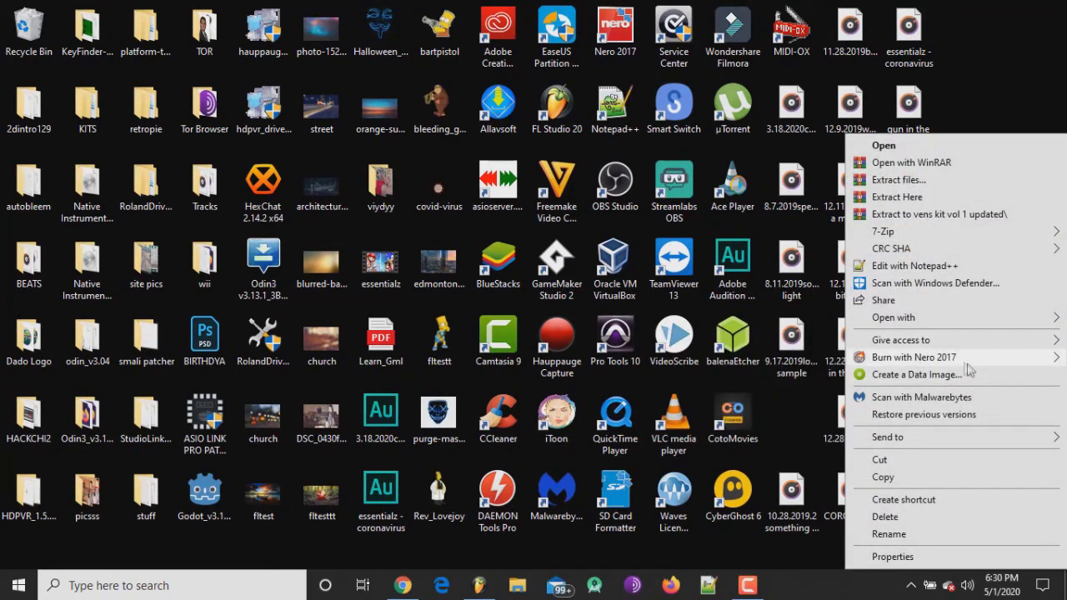
click(917, 214)
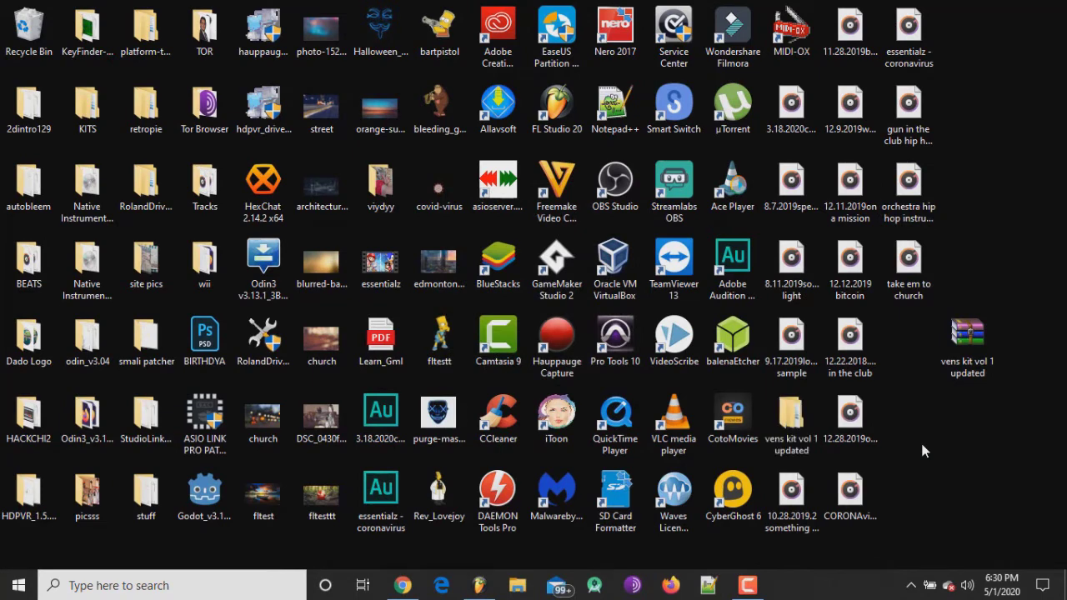
right_click(799, 423)
click(808, 477)
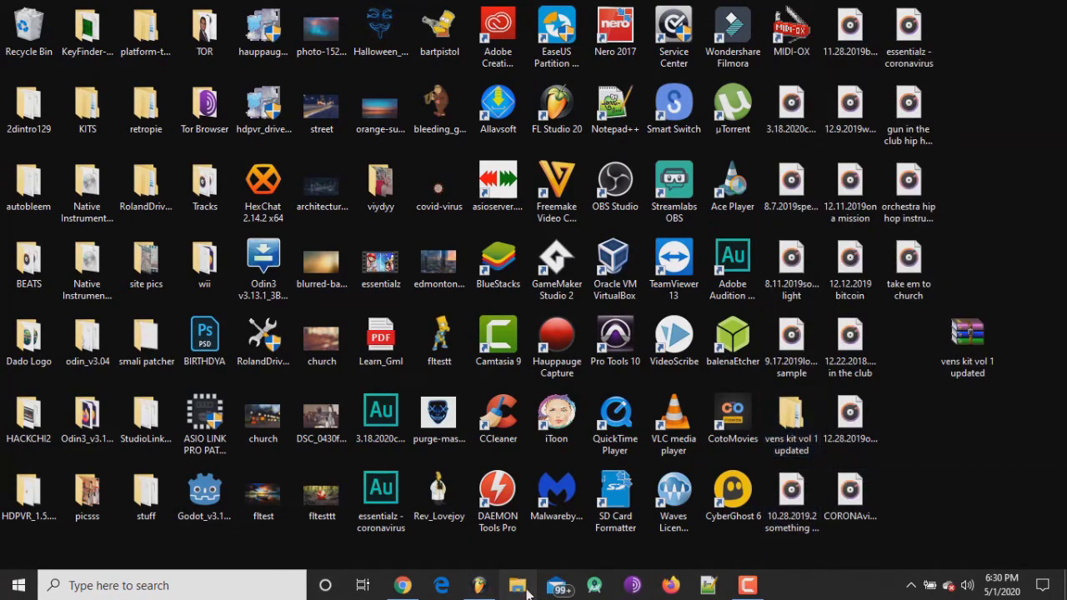
Navigate File Explorer to C:\Program Files (x86)\Image-Line\FL Studio 20\Data\Patches\Packs.
click(518, 585)
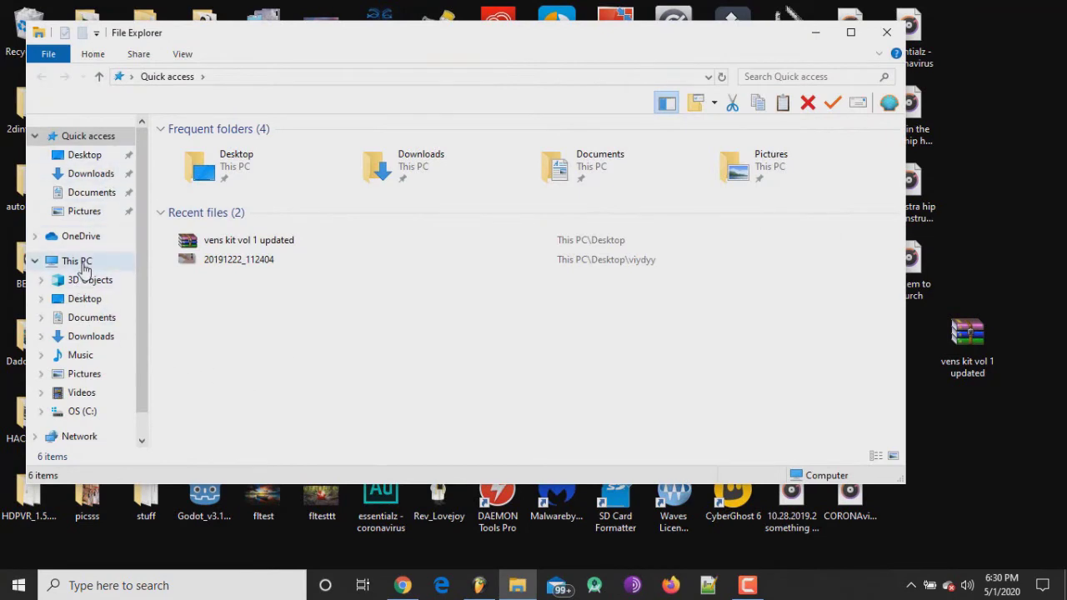
click(96, 416)
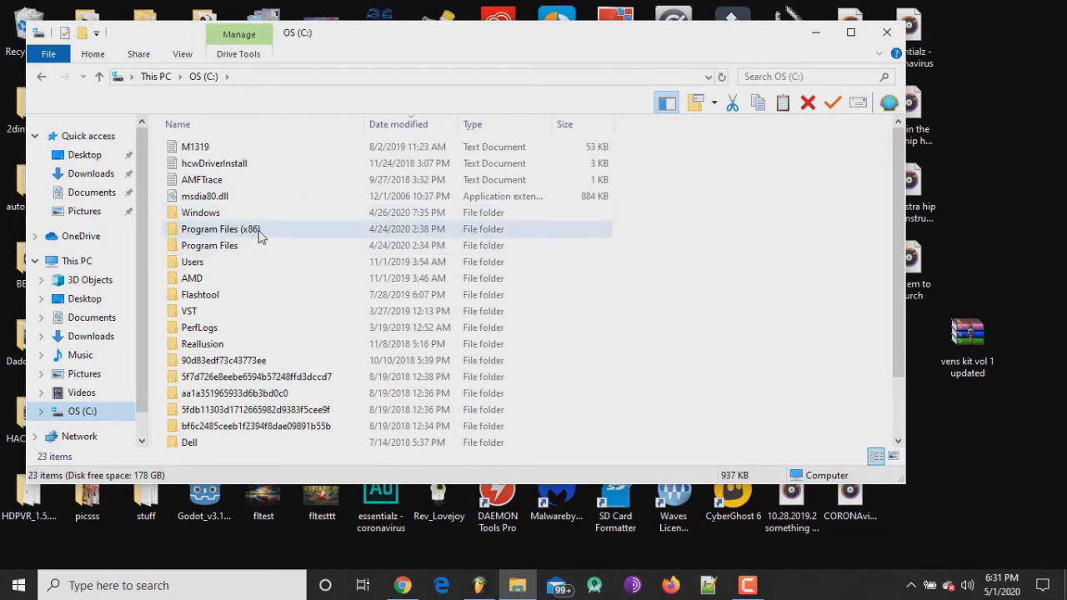
double_click(259, 235)
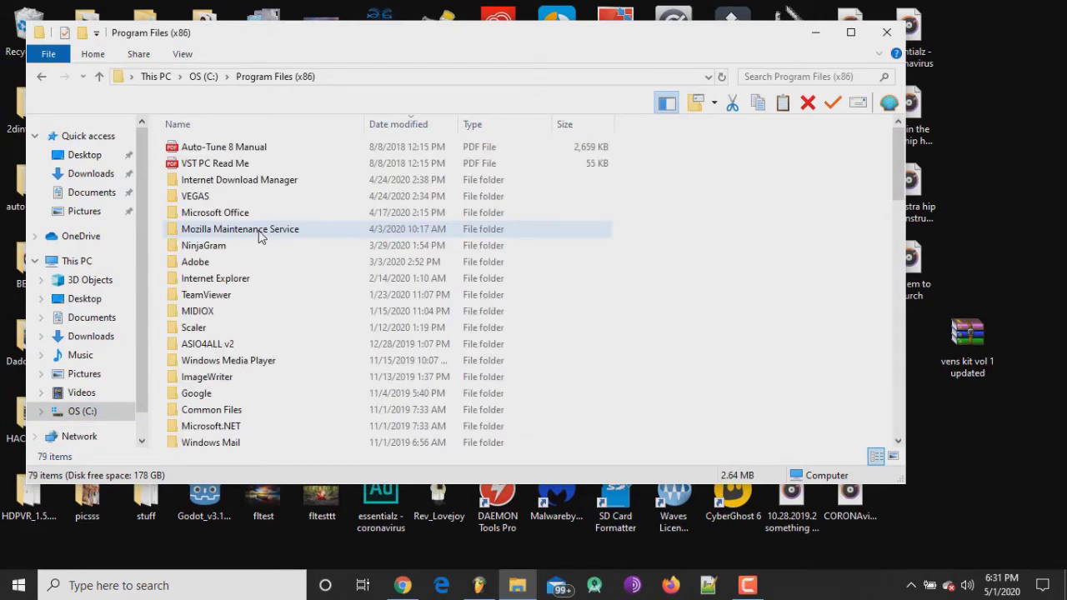
click(215, 264)
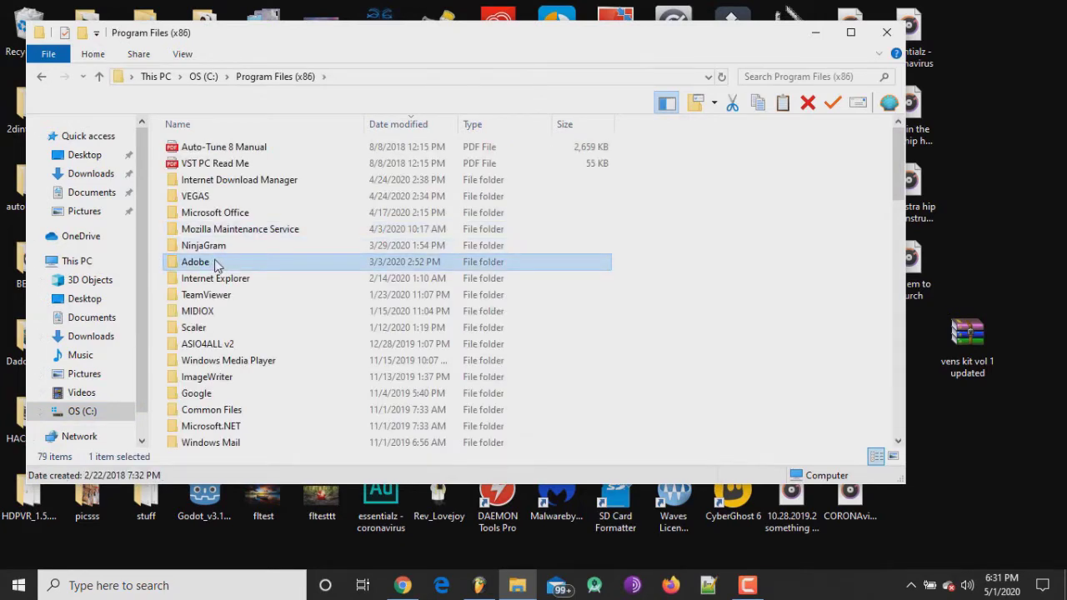
text(im)
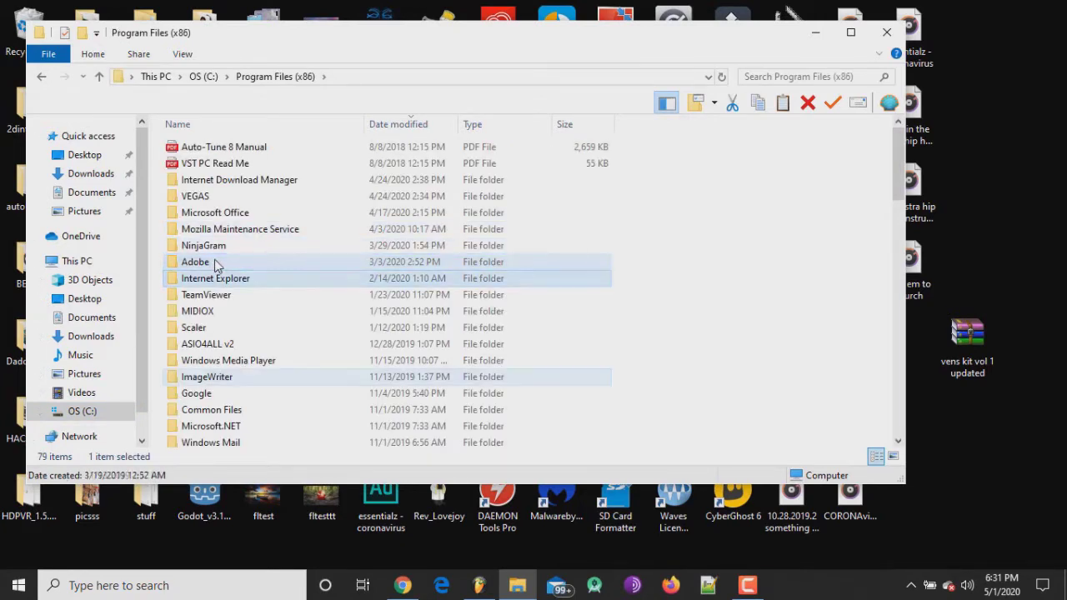
text(im)
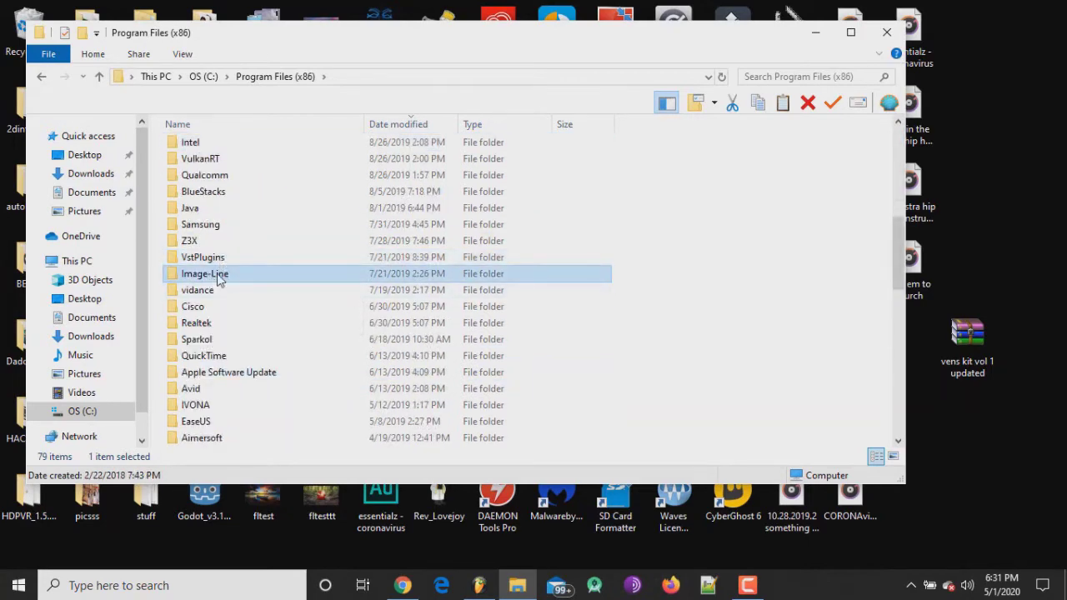
double_click(219, 275)
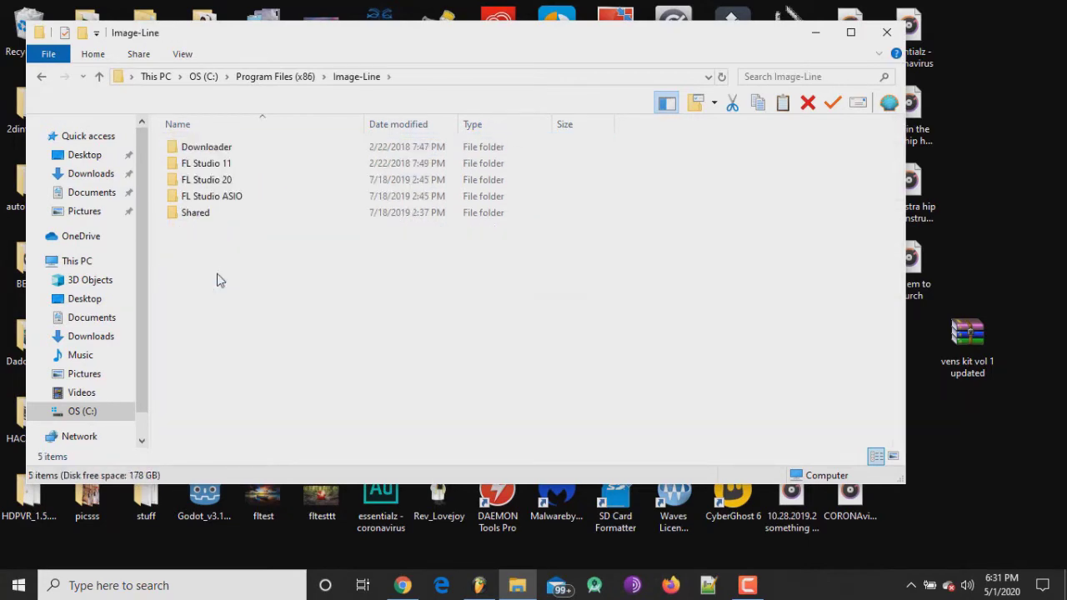
click(231, 183)
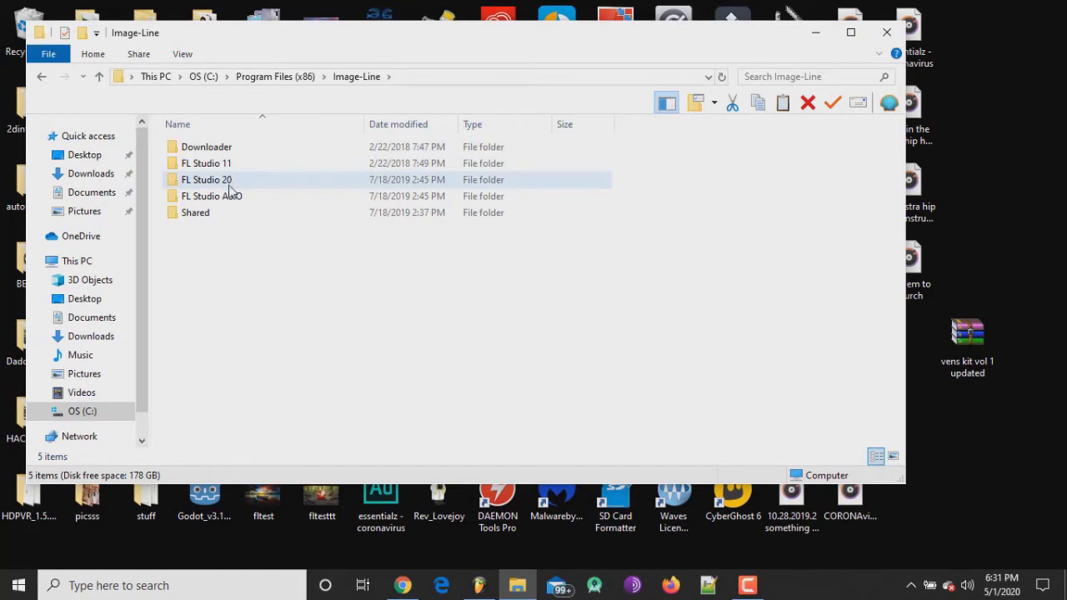
double_click(230, 184)
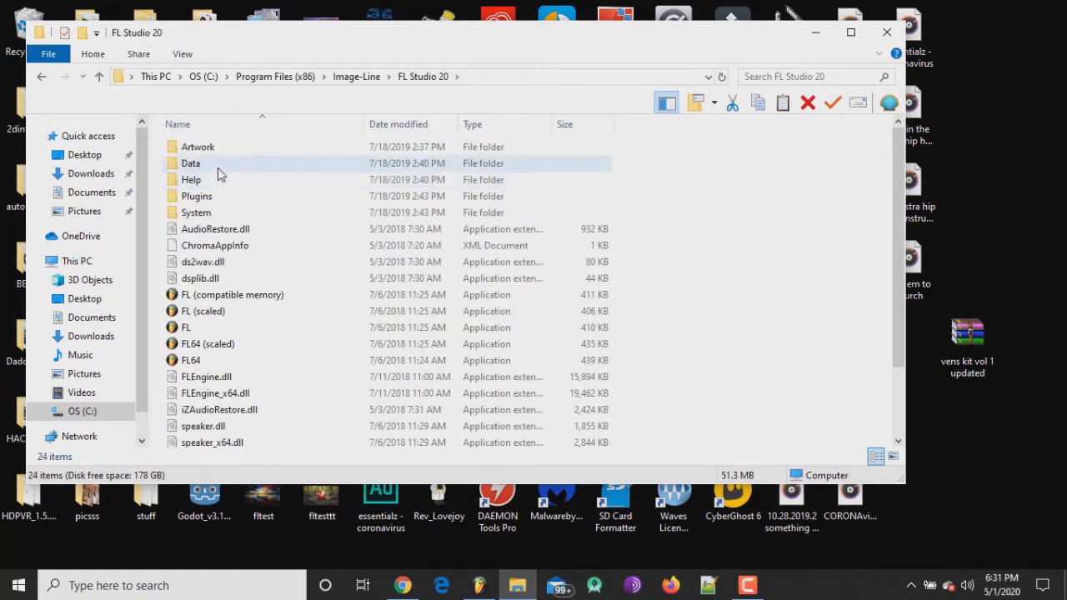
double_click(220, 167)
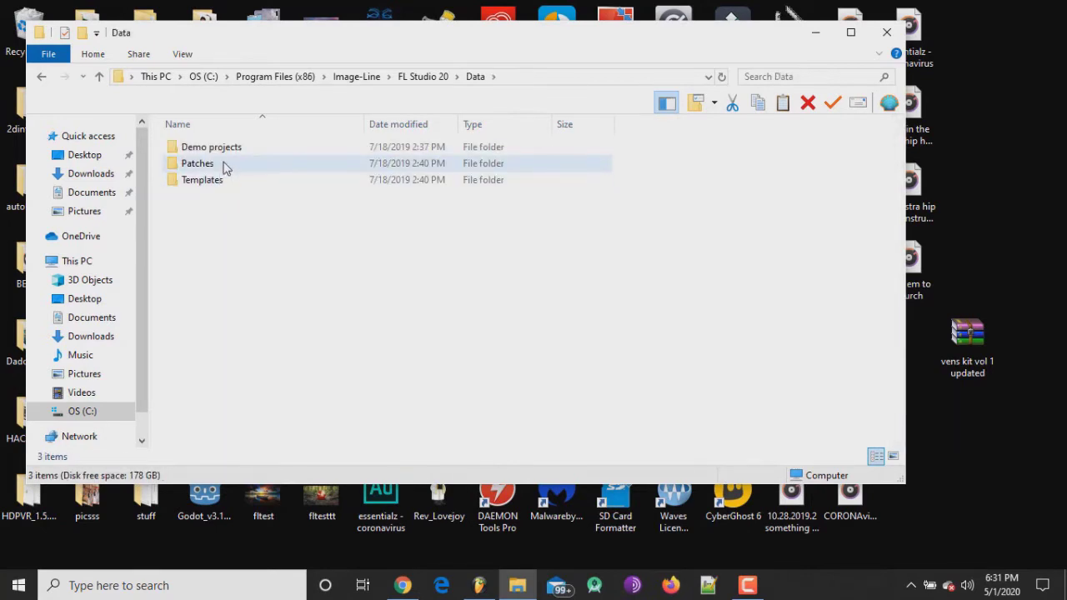
double_click(224, 169)
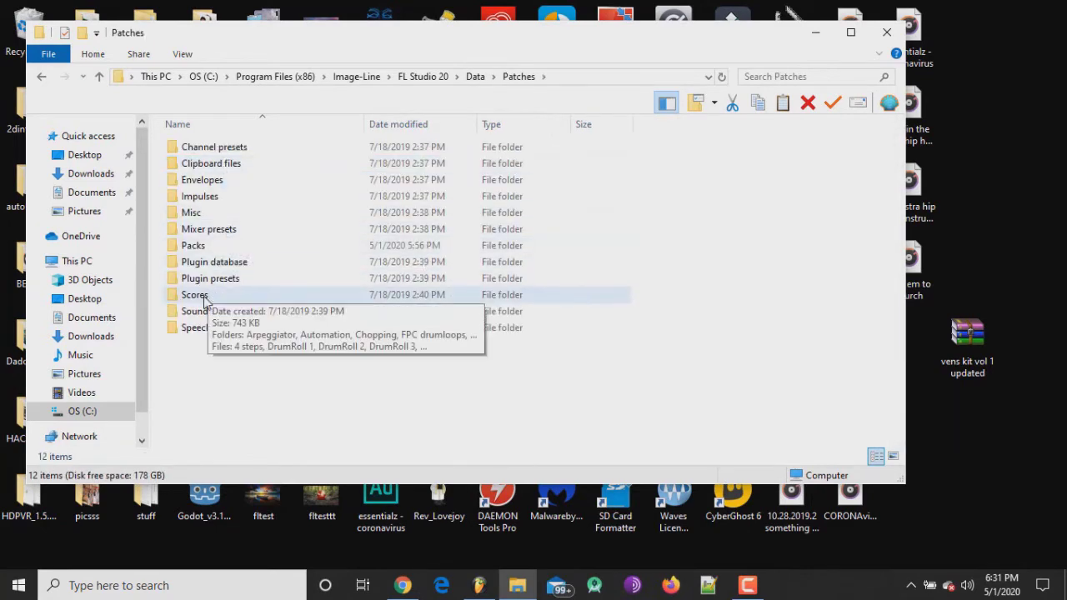
double_click(193, 247)
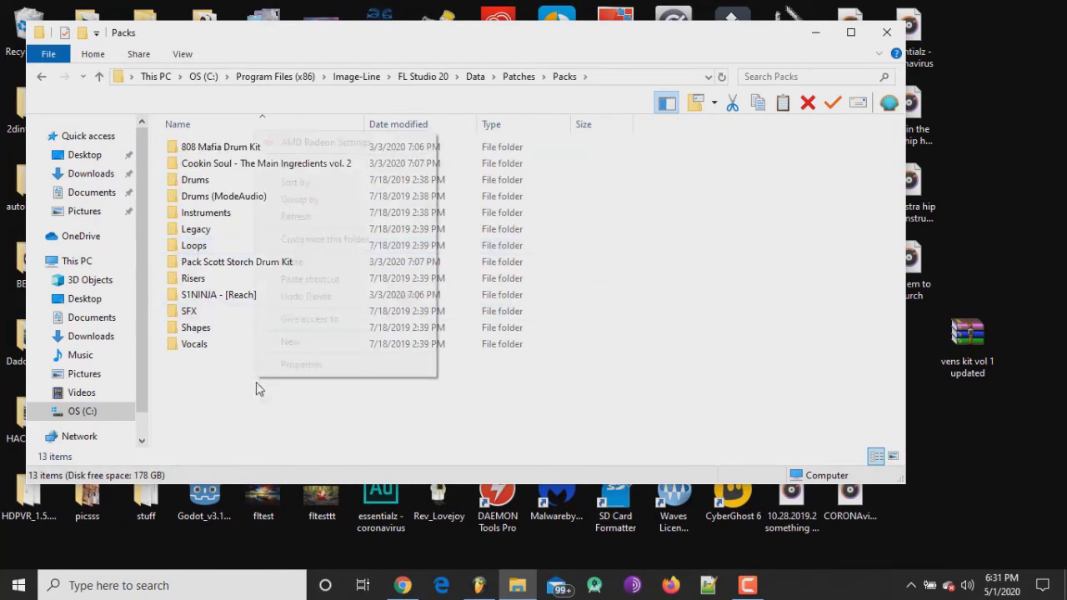
Paste the copied 'vens kit vol 1 updated' folder into Packs.
right_click(255, 384)
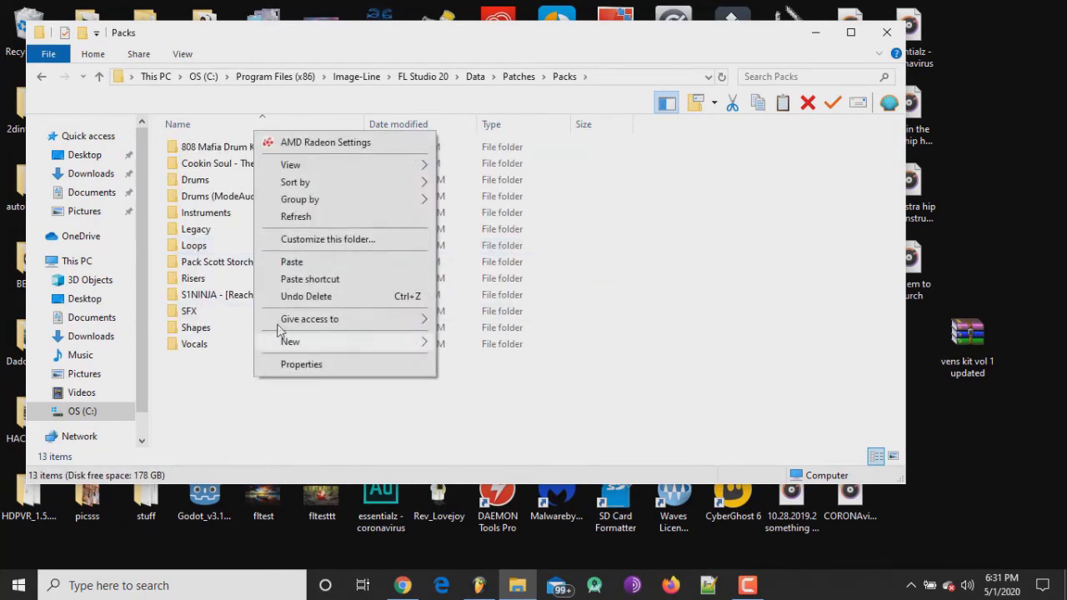
click(291, 263)
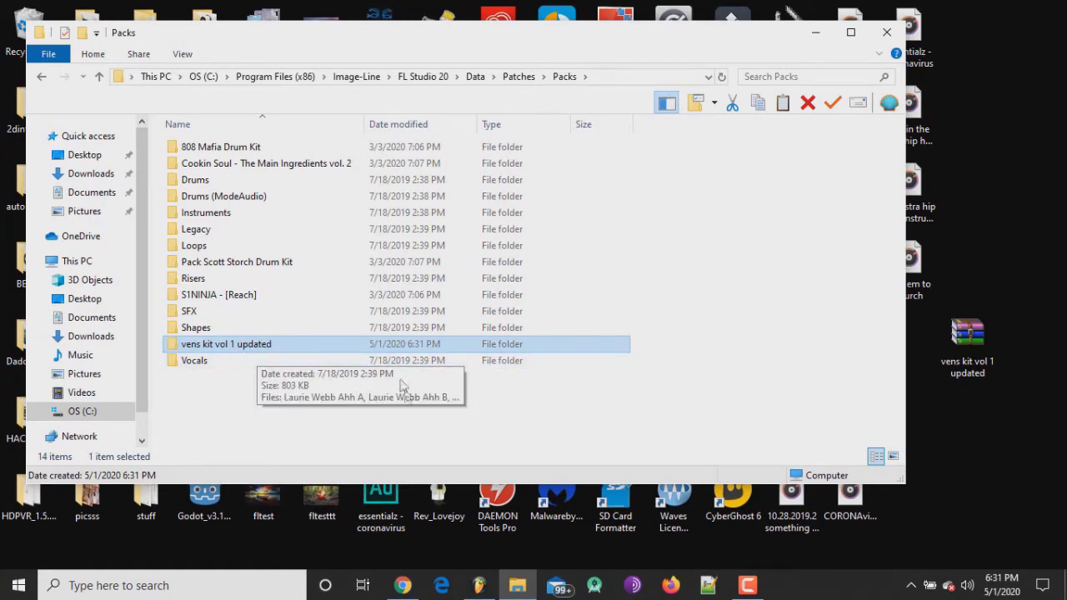
click(483, 596)
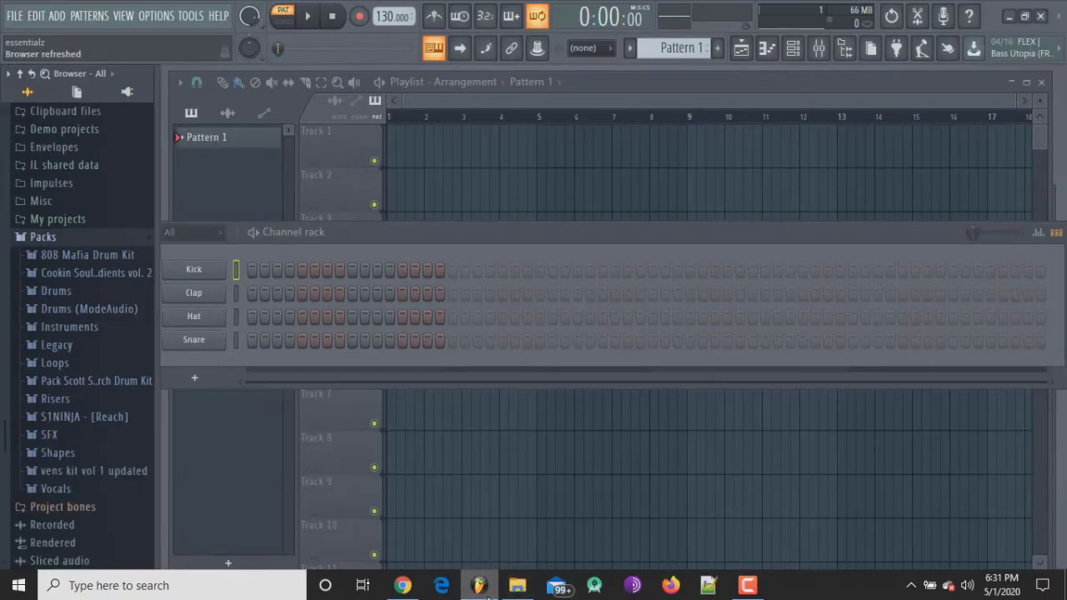
Refresh Packs and open vens kit vol 1 updated > lvengeance-damage > 808s in the Browser.
click(59, 241)
click(73, 405)
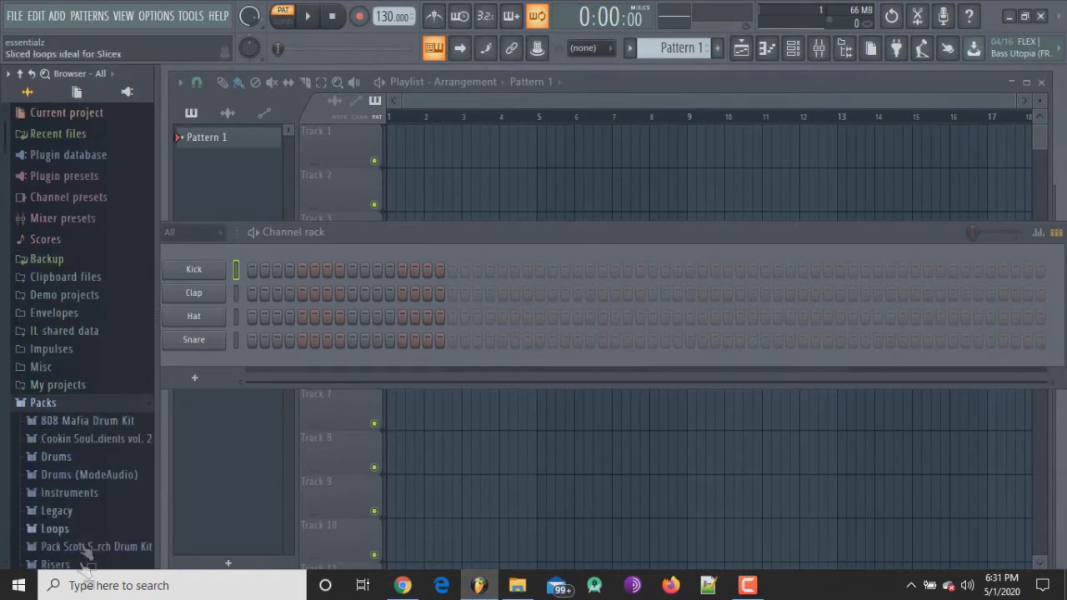
click(96, 417)
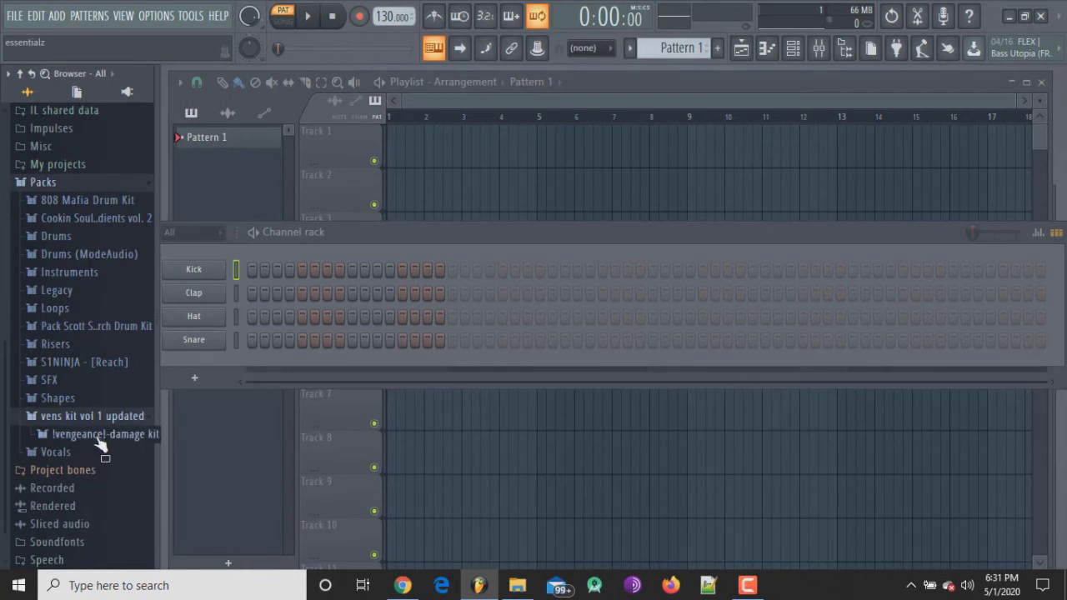
click(98, 434)
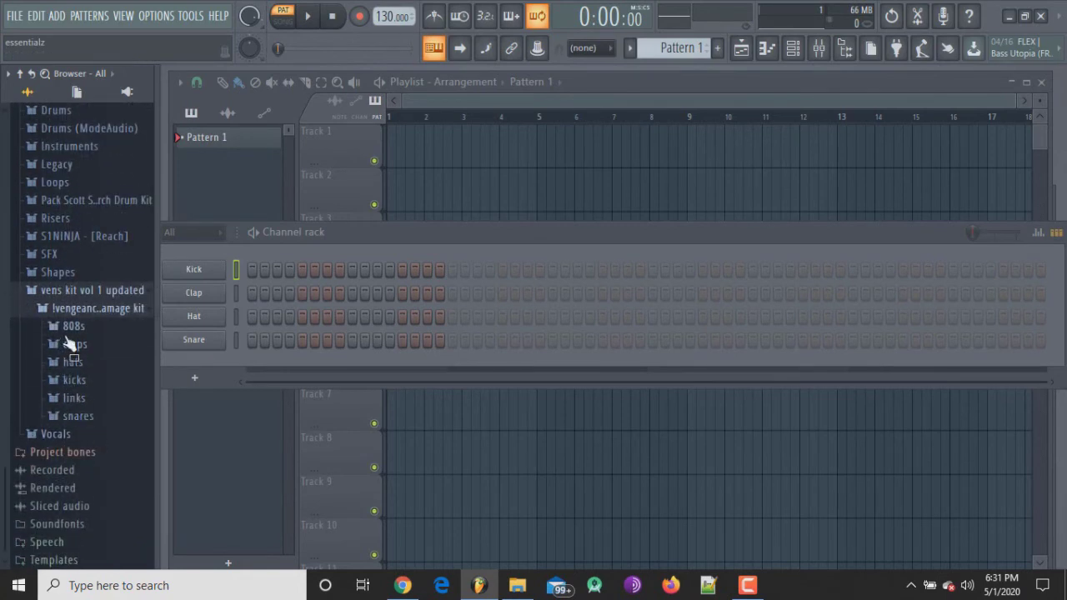
click(68, 327)
Preview the bang, blaze, cosmo and frozen 808 samples, then briefly open the links folder.
click(84, 358)
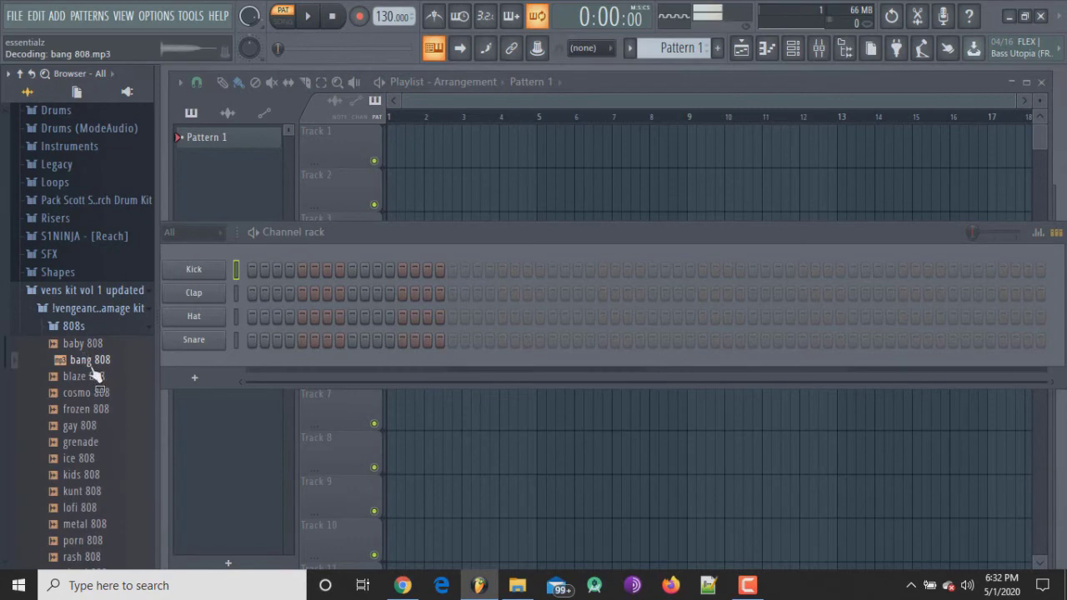
click(93, 377)
click(95, 395)
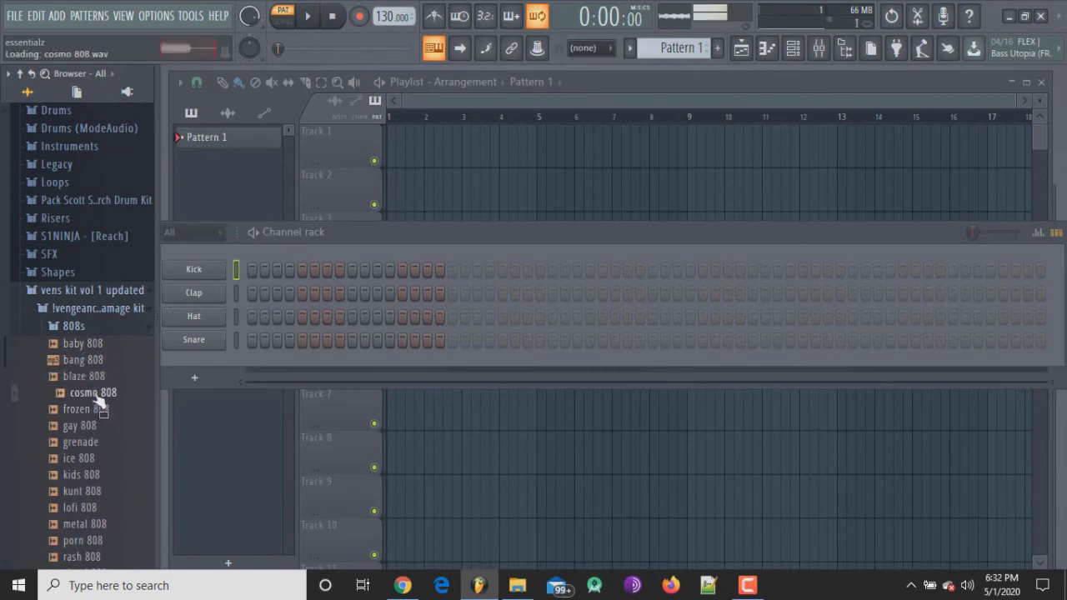
click(99, 411)
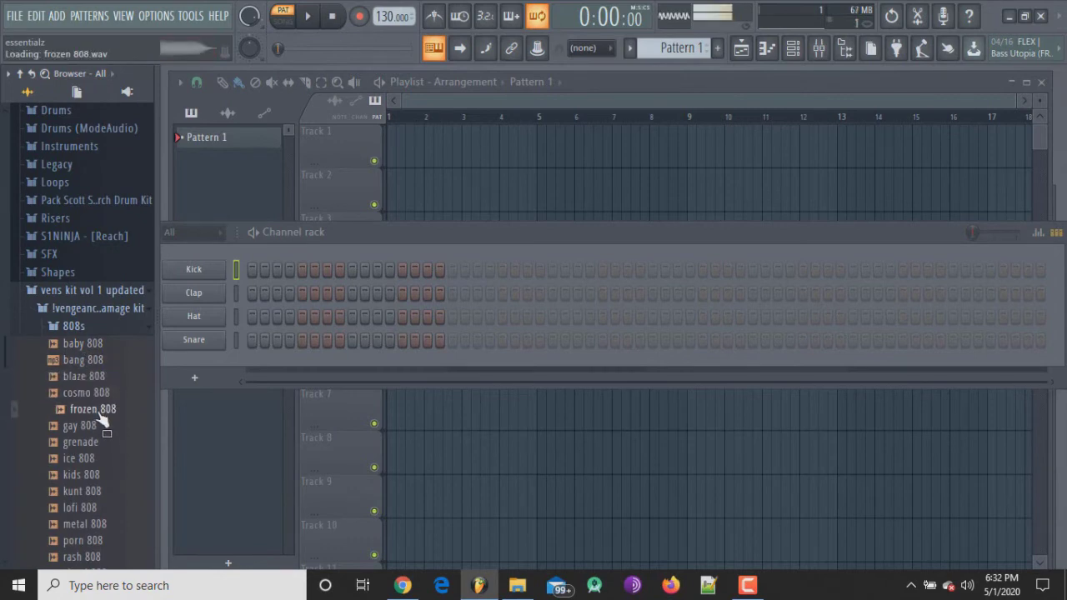
click(94, 327)
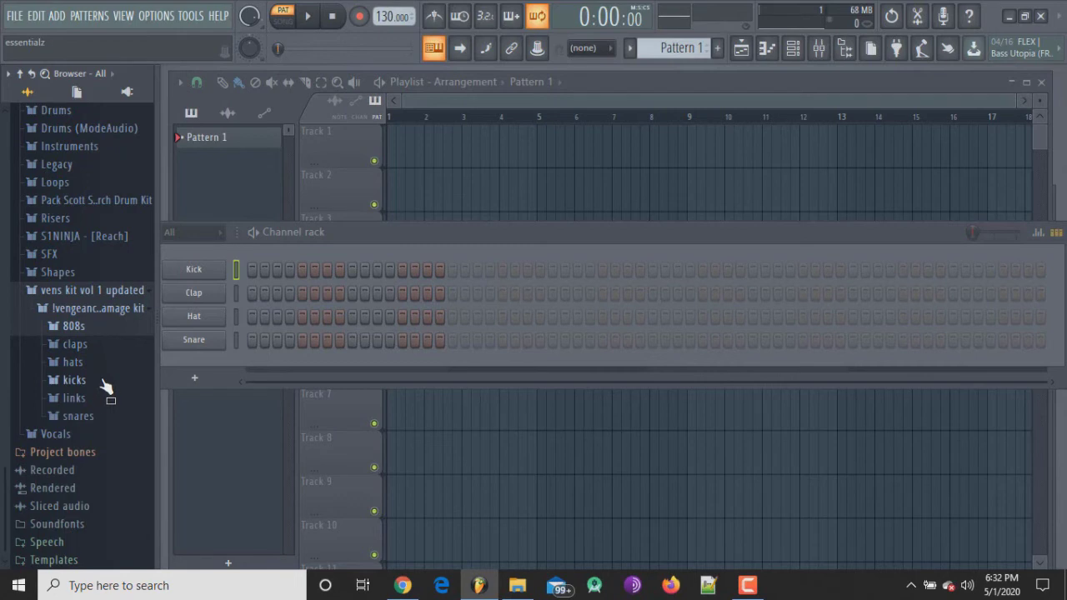
click(90, 402)
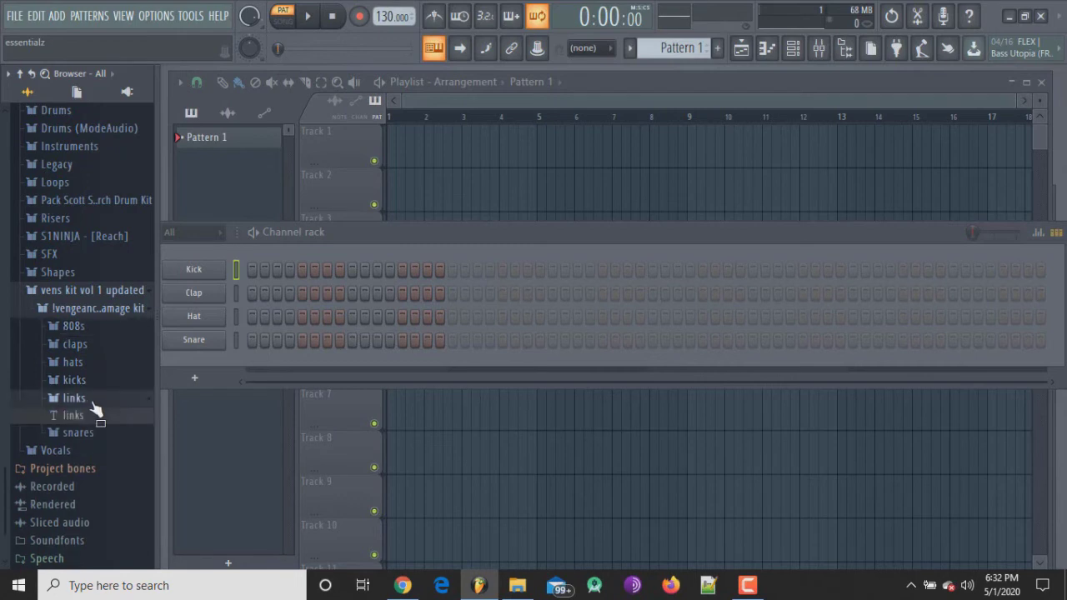
drag(95, 410, 104, 298)
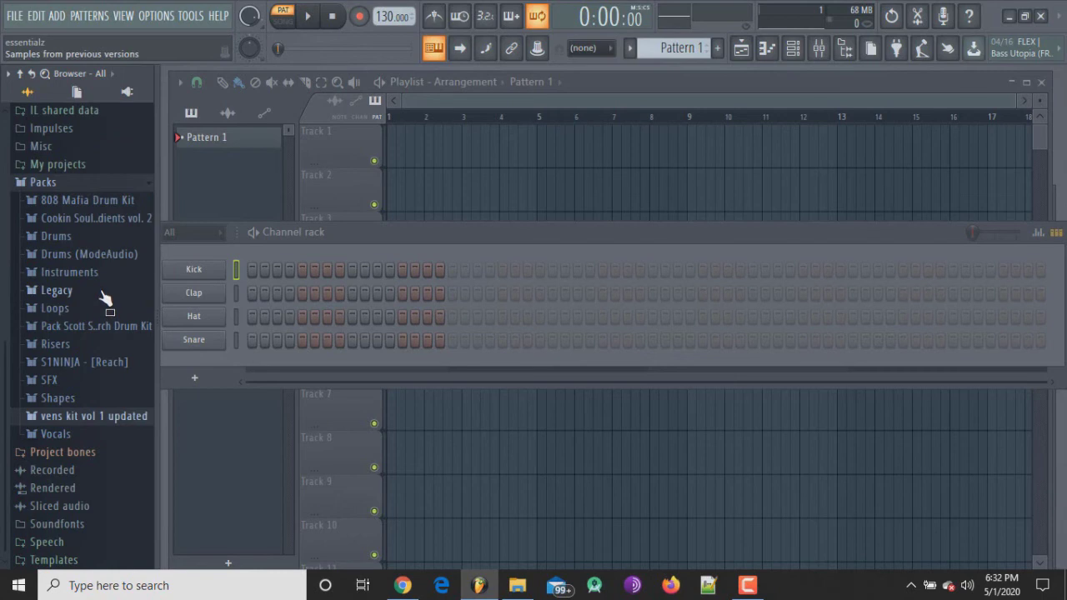